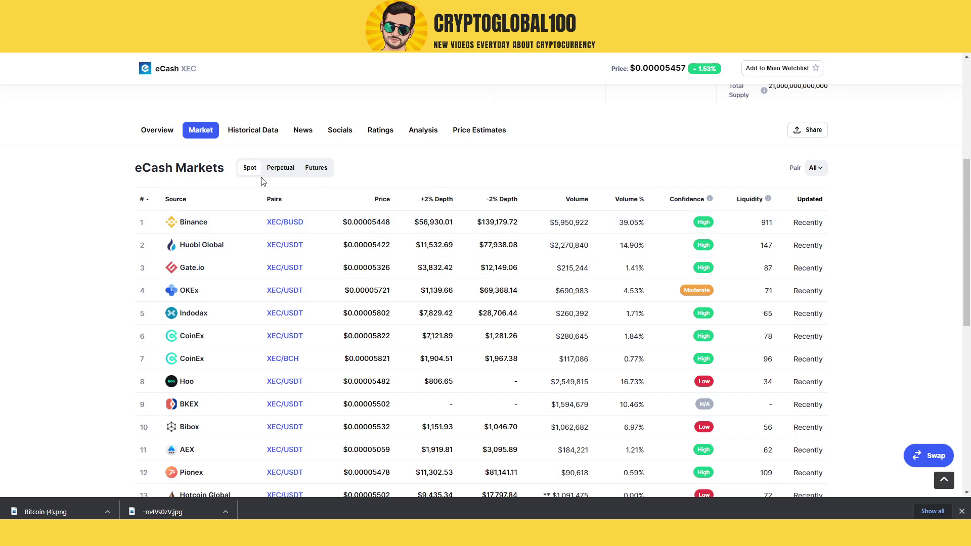
- Underline the Binance XEC/BUSD pair on the eCash market page with the screen pen
{"action": "scroll", "coordinate": [263, 227], "scroll_direction": "up", "scroll_amount": 2}
{"action": "scroll", "coordinate": [265, 288], "scroll_direction": "down", "scroll_amount": 2}
{"action": "left_click_drag", "start_coordinate": [201, 214], "coordinate": [311, 209]}
{"action": "scroll", "coordinate": [362, 174], "scroll_direction": "up", "scroll_amount": 5}
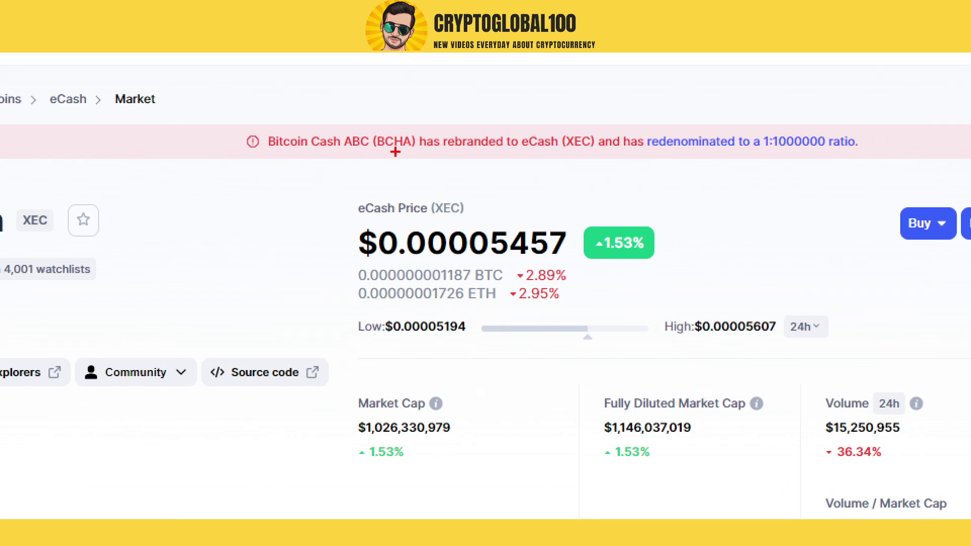
- Underline the notice of BCHA's rebrand to eCash (XEC) with the screen pen
{"action": "left_click_drag", "start_coordinate": [444, 160], "coordinate": [563, 164]}
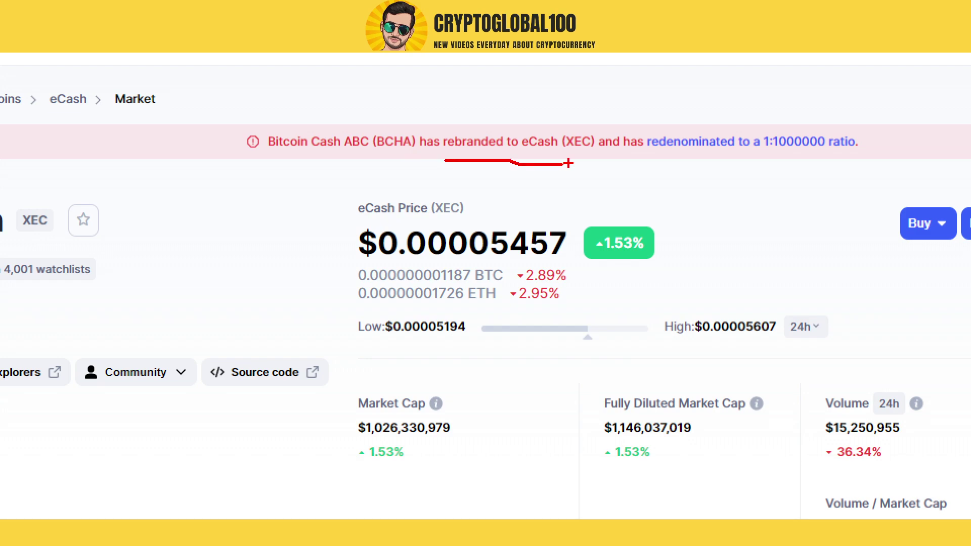
{"action": "scroll", "coordinate": [196, 295], "scroll_direction": "down", "scroll_amount": 2}
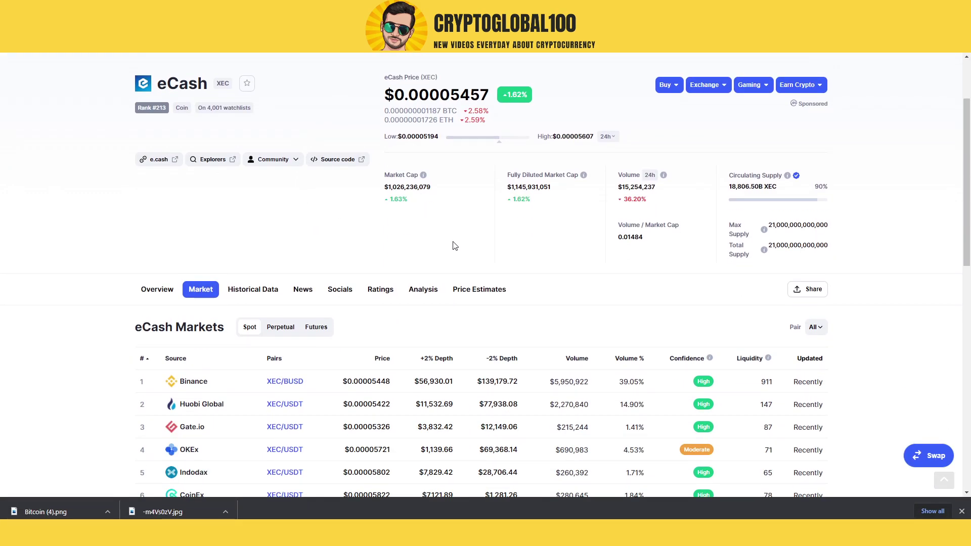
{"action": "scroll", "coordinate": [454, 245], "scroll_direction": "up", "scroll_amount": 2}
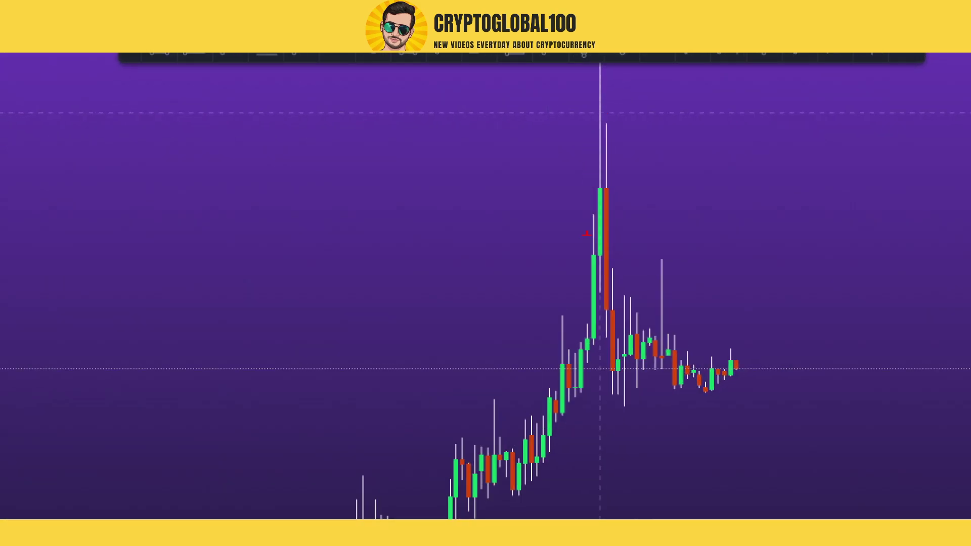
- Circle the price spike near 6 Aug and select the Horizontal Line tool
{"action": "mouse_move", "coordinate": [598, 326]}
{"action": "left_mouse_down"}
{"action": "mouse_move", "coordinate": [587, 232]}
{"action": "mouse_move", "coordinate": [564, 337]}
{"action": "left_mouse_up"}
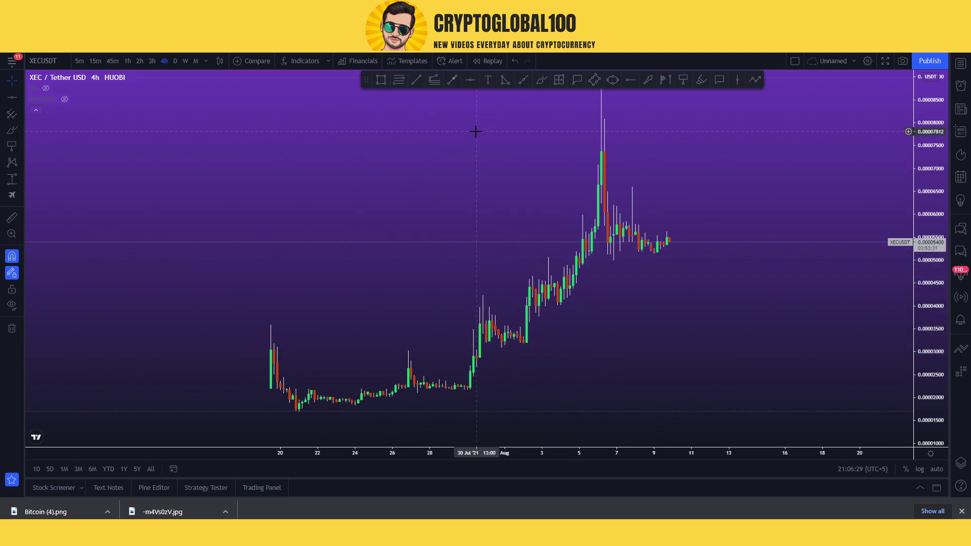
{"action": "left_click", "coordinate": [471, 84]}
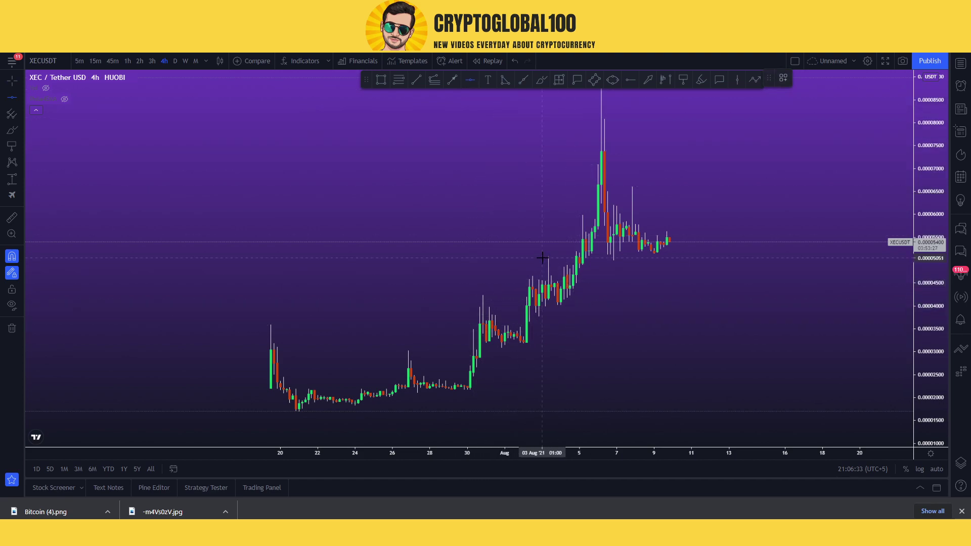
- Place a solid horizontal support line and tag it with a 0.00004466 price label
{"action": "left_click", "coordinate": [548, 285]}
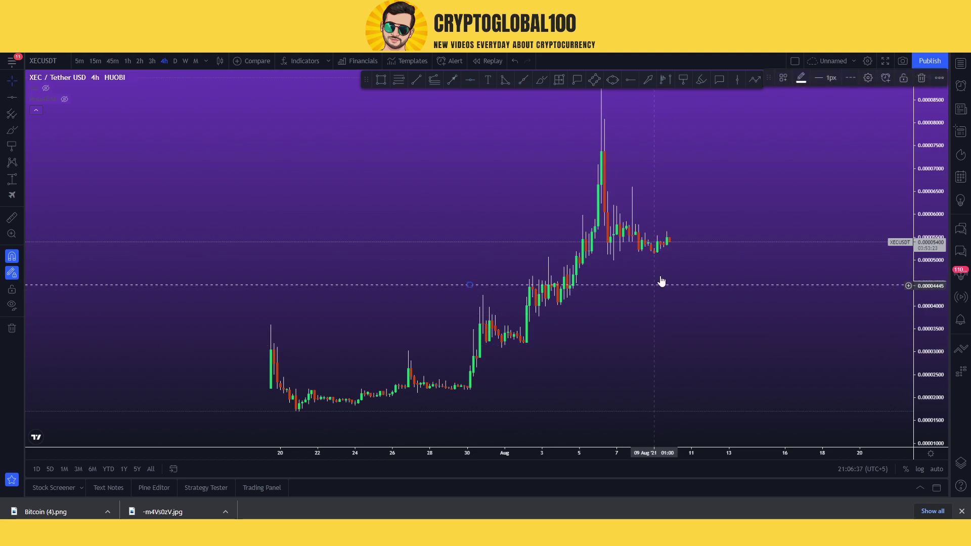
{"action": "left_click", "coordinate": [849, 78]}
{"action": "left_click", "coordinate": [859, 98]}
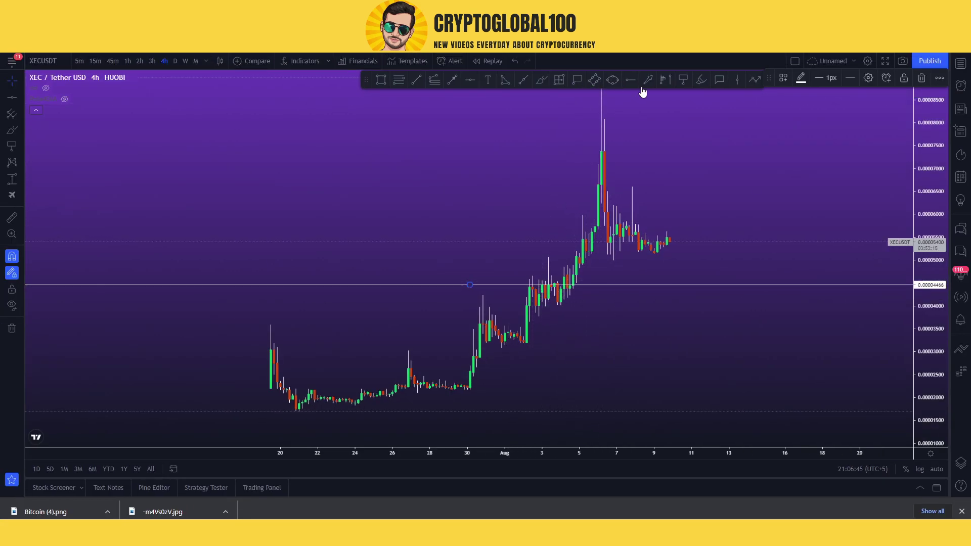
{"action": "left_click", "coordinate": [683, 80]}
{"action": "left_click", "coordinate": [549, 285]}
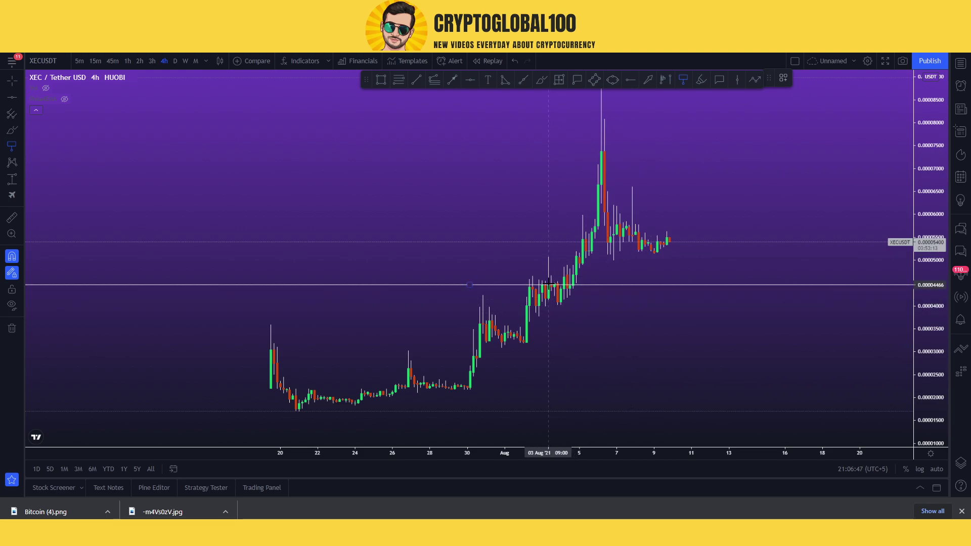
{"action": "left_click", "coordinate": [706, 285]}
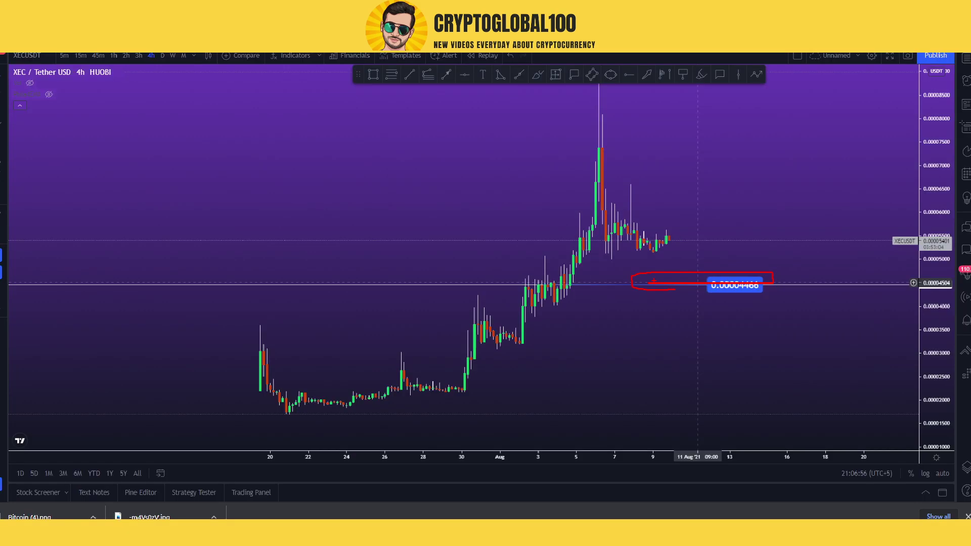
{"action": "left_click", "coordinate": [469, 81]}
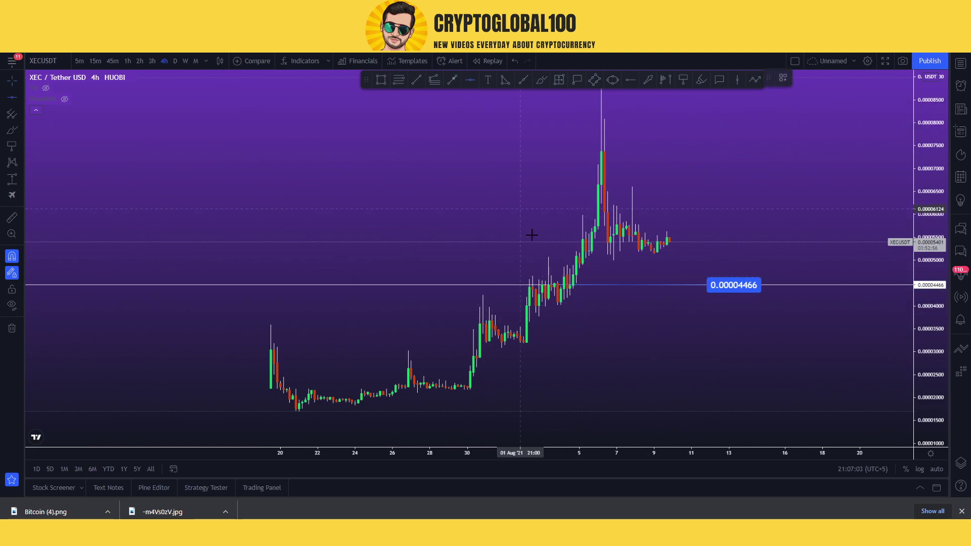
- Add a horizontal level labelled 0.00005069 and sketch an upward curve beside it
{"action": "left_click", "coordinate": [550, 257]}
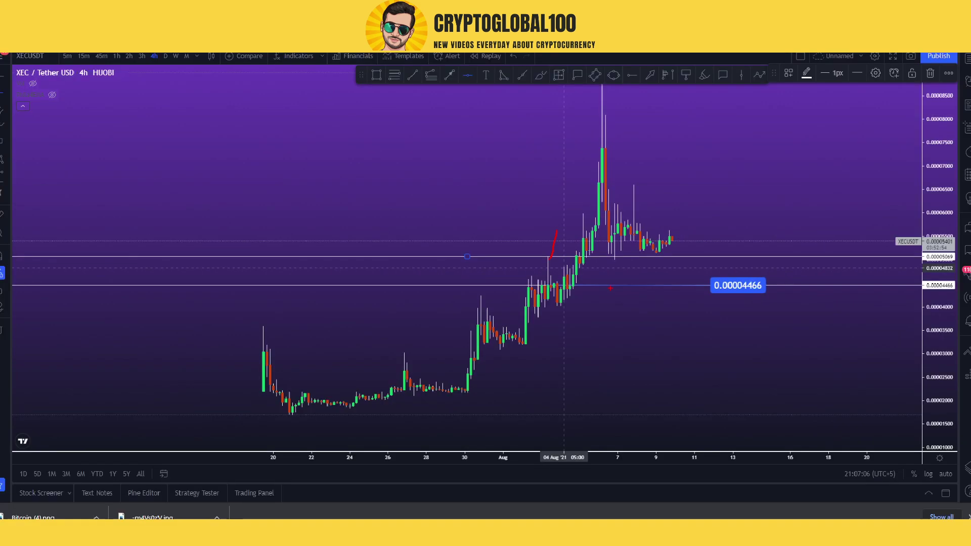
{"action": "left_click", "coordinate": [681, 80]}
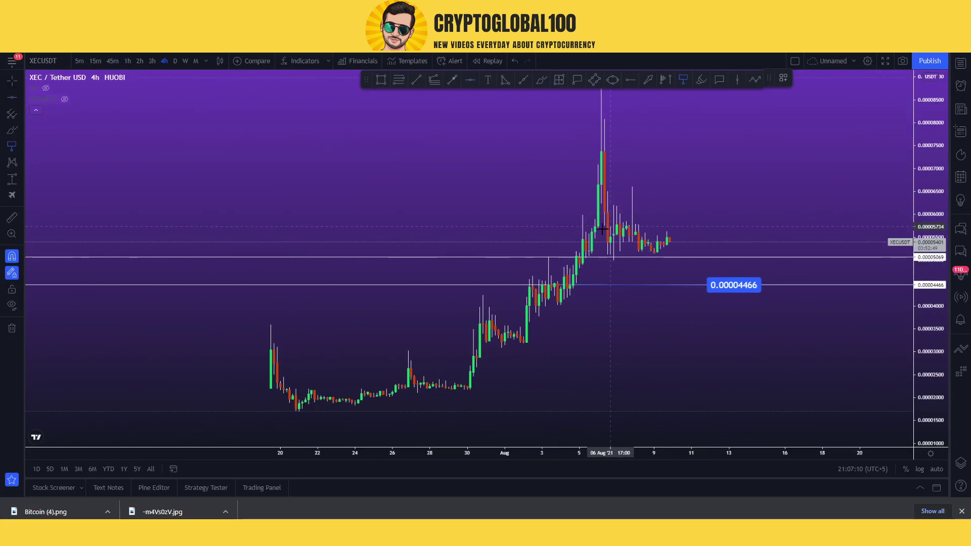
{"action": "left_click", "coordinate": [547, 257]}
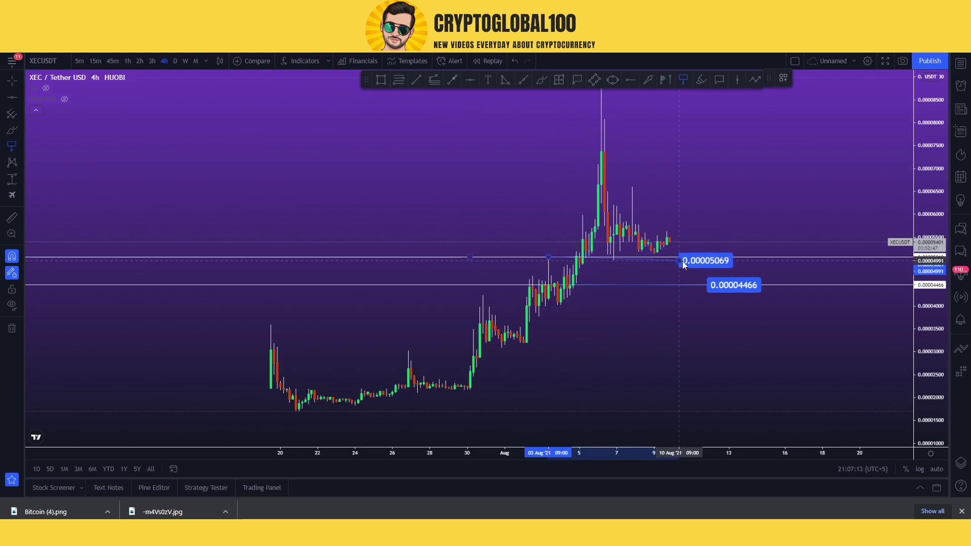
{"action": "left_click", "coordinate": [703, 257]}
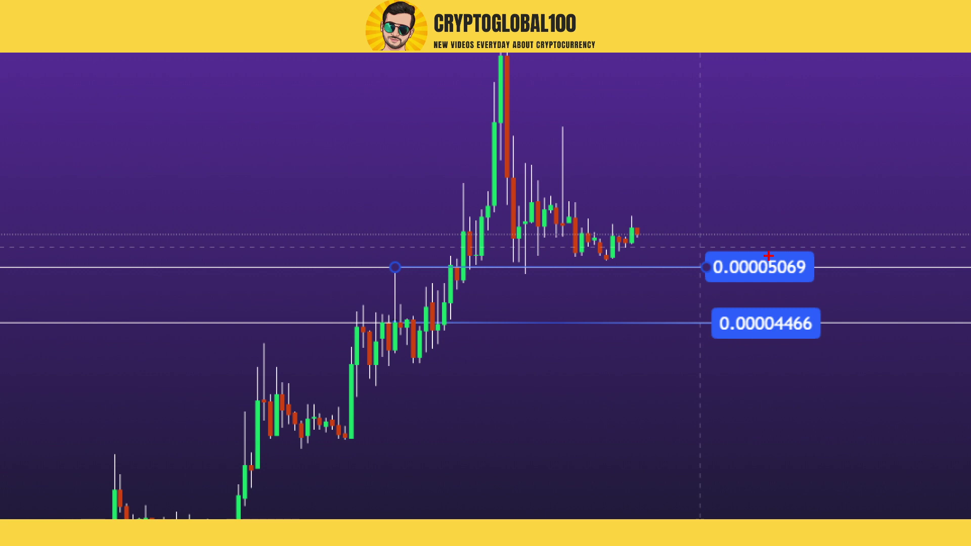
{"action": "left_click_drag", "start_coordinate": [768, 255], "coordinate": [852, 218]}
{"action": "left_click_drag", "start_coordinate": [774, 315], "coordinate": [930, 267]}
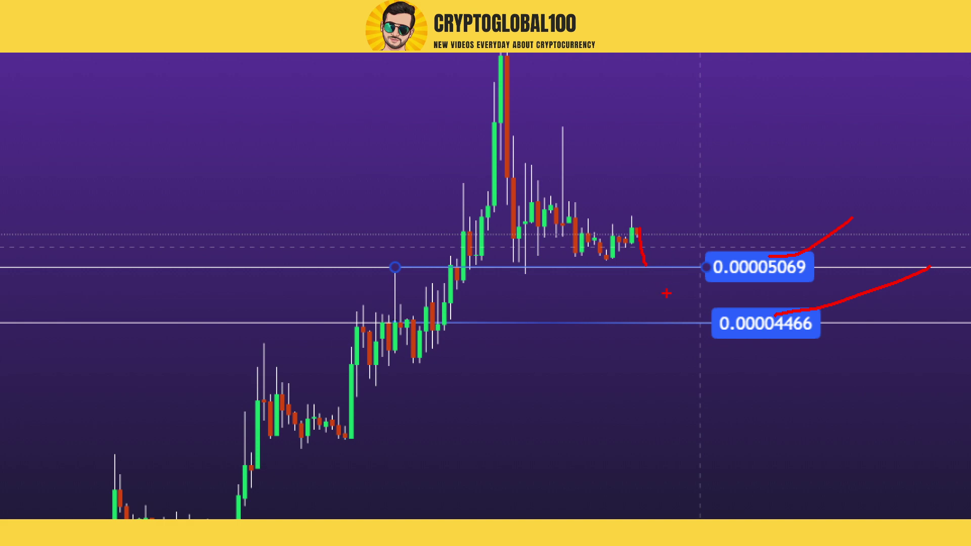
{"action": "left_click_drag", "start_coordinate": [774, 343], "coordinate": [827, 338]}
{"action": "key", "text": "Escape"}
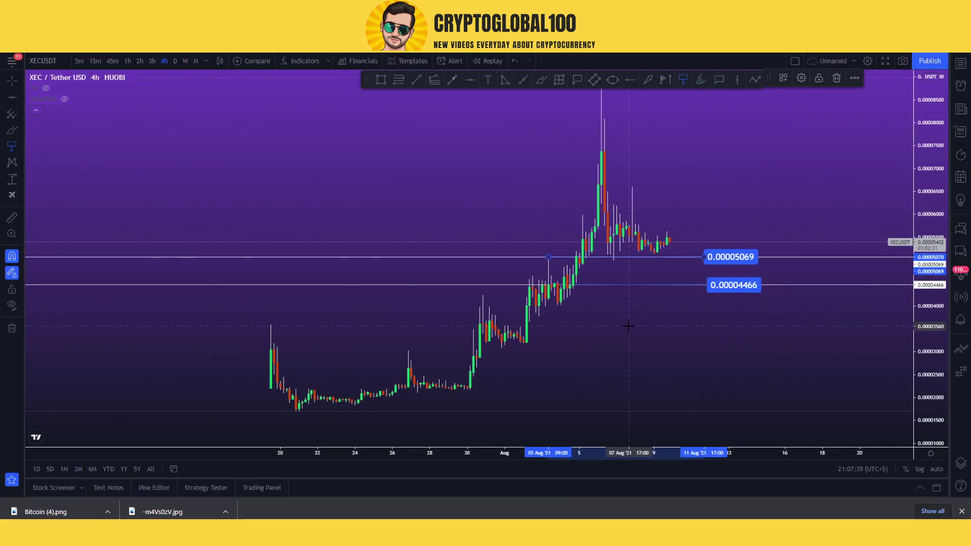
- Add a horizontal resistance line at 0.00005774 with a matching price label
{"action": "left_click", "coordinate": [470, 80]}
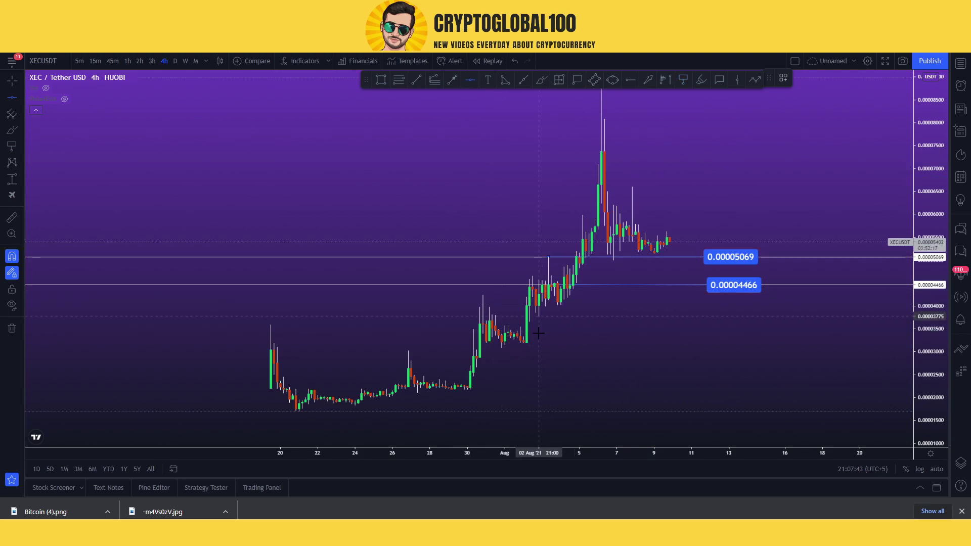
{"action": "scroll", "coordinate": [502, 334], "scroll_direction": "up", "scroll_amount": 2}
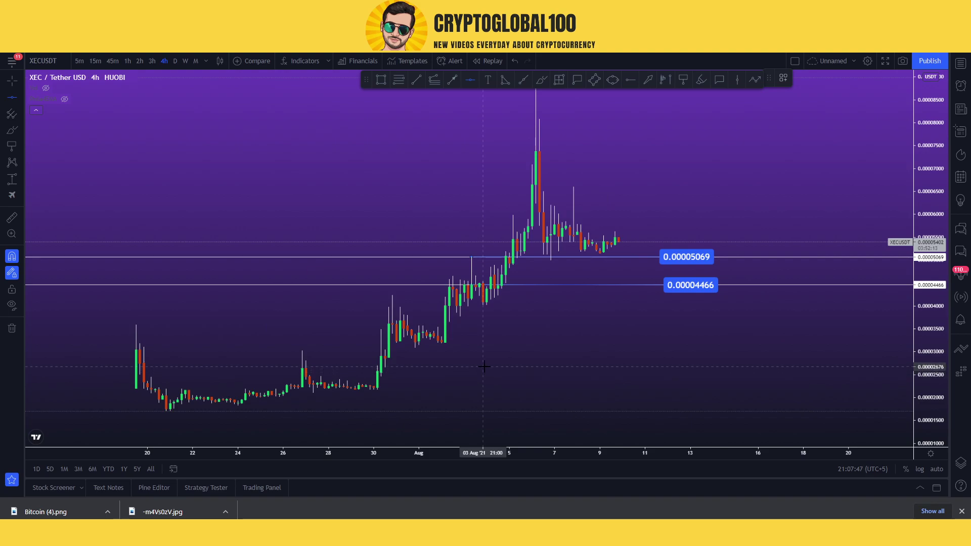
{"action": "left_click", "coordinate": [555, 225]}
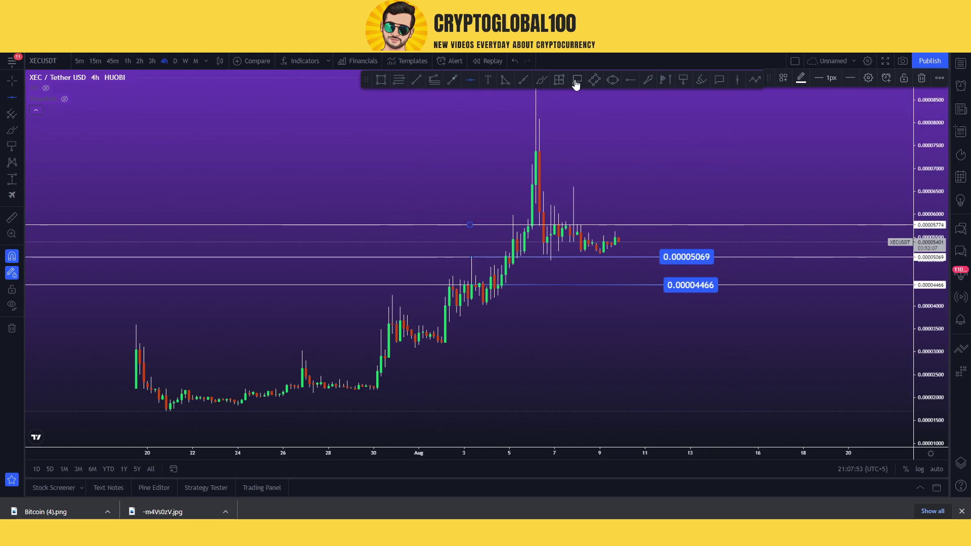
{"action": "left_click", "coordinate": [682, 79]}
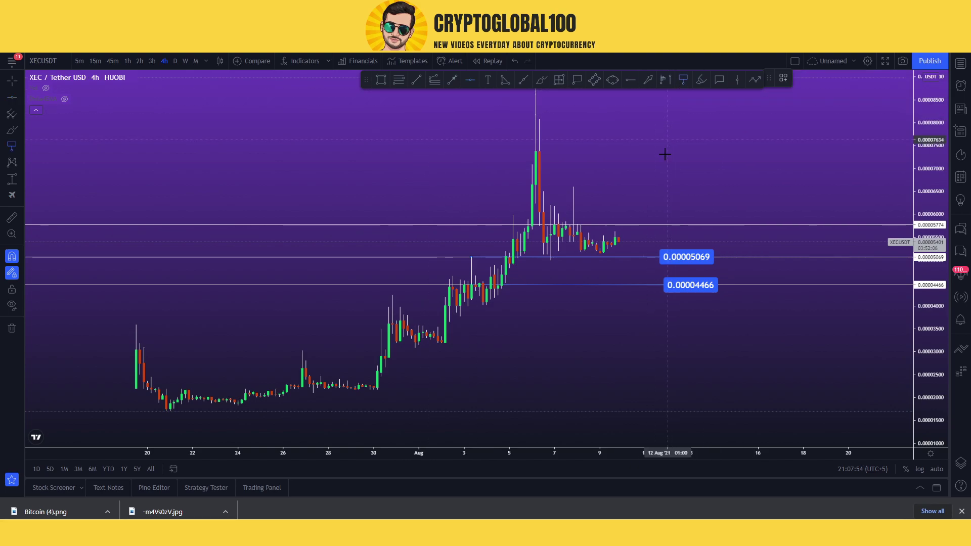
{"action": "left_click", "coordinate": [555, 225]}
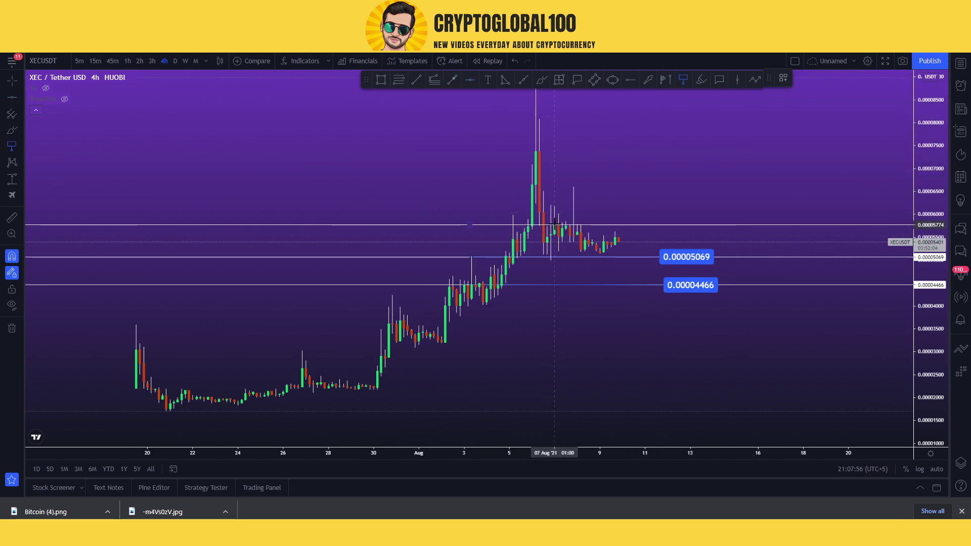
{"action": "left_click", "coordinate": [661, 226]}
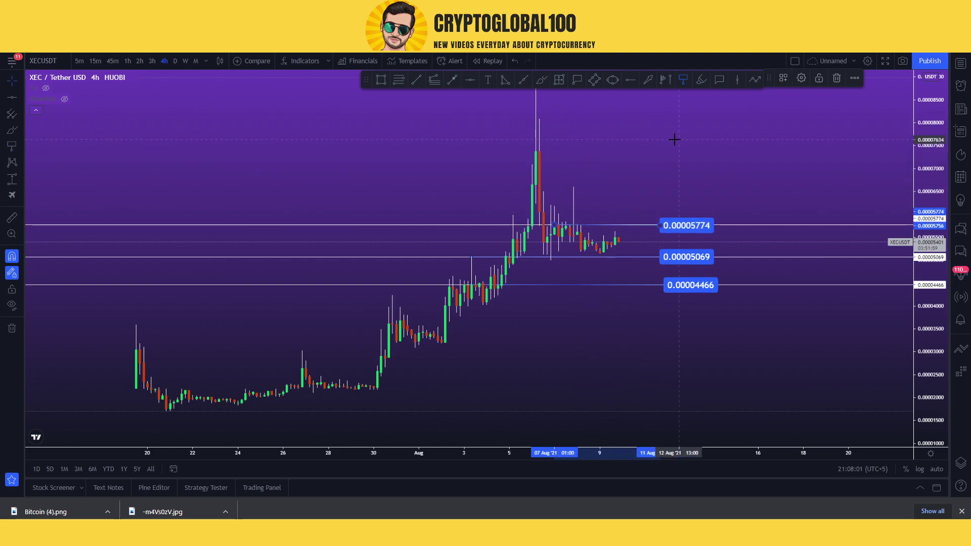
- Pan to higher prices, sketch a move up from the spike top, and place another level near 0.00006239
{"action": "left_click_drag", "start_coordinate": [672, 140], "coordinate": [645, 195]}
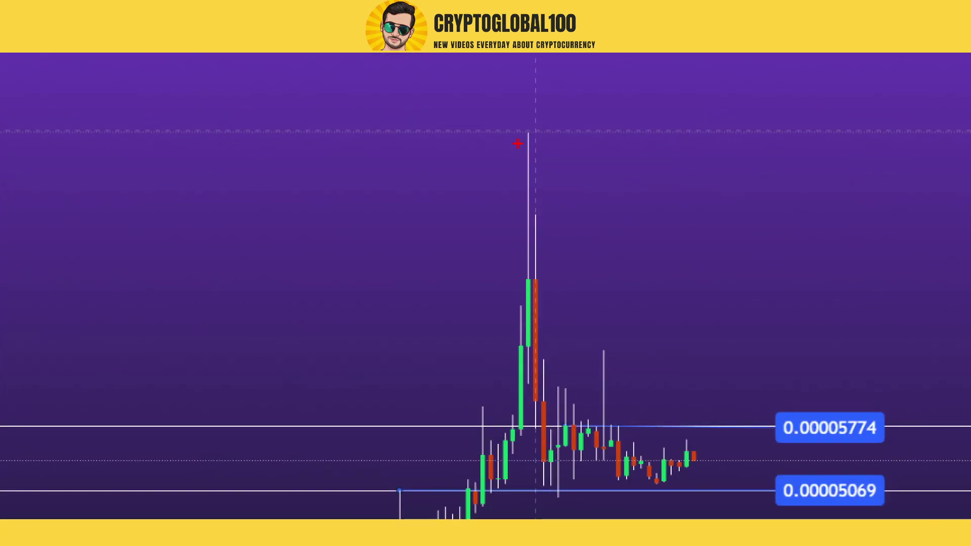
{"action": "left_click_drag", "start_coordinate": [527, 137], "coordinate": [604, 119]}
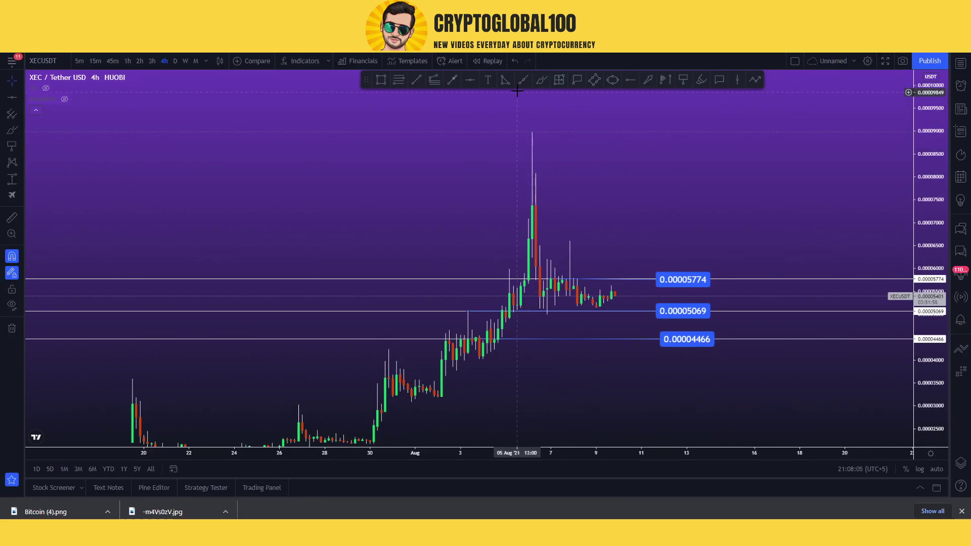
{"action": "left_click", "coordinate": [533, 258]}
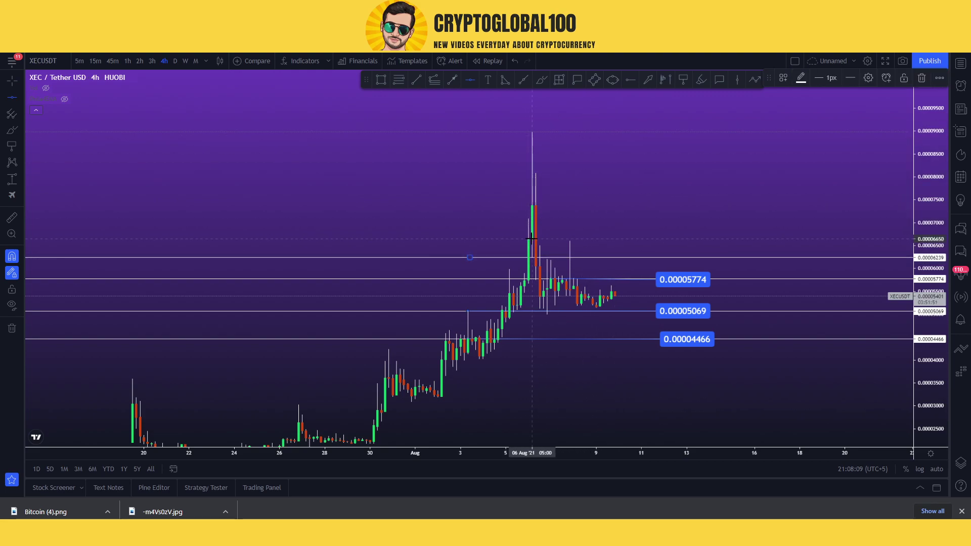
{"action": "left_click", "coordinate": [531, 238]}
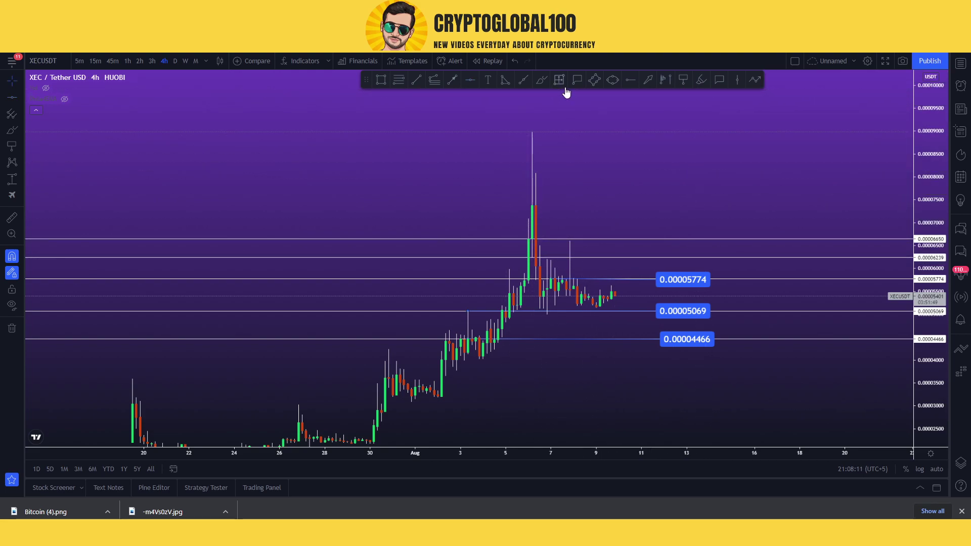
- Add price labels for the 0.00006239 and 0.00006640 lines, aligned with the other labels
{"action": "left_click", "coordinate": [682, 80]}
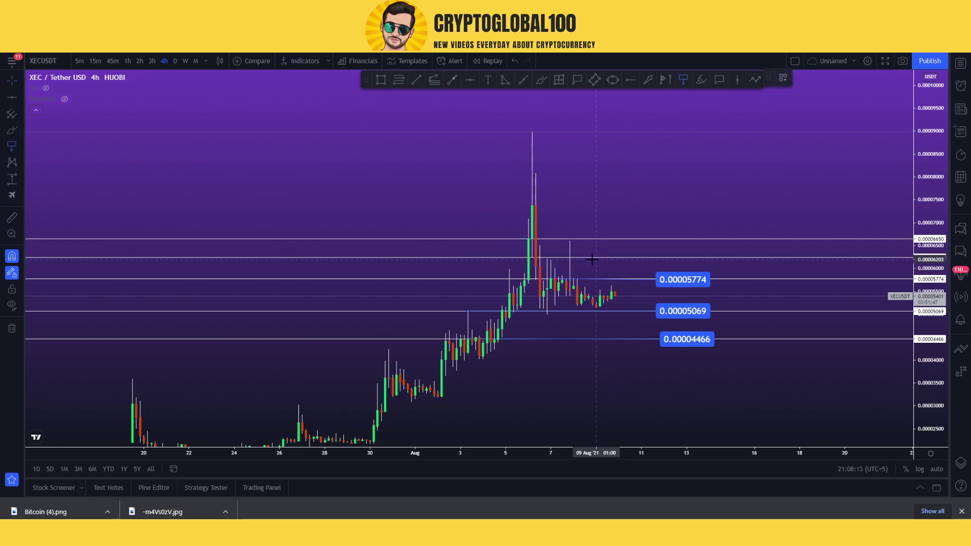
{"action": "left_click", "coordinate": [655, 259]}
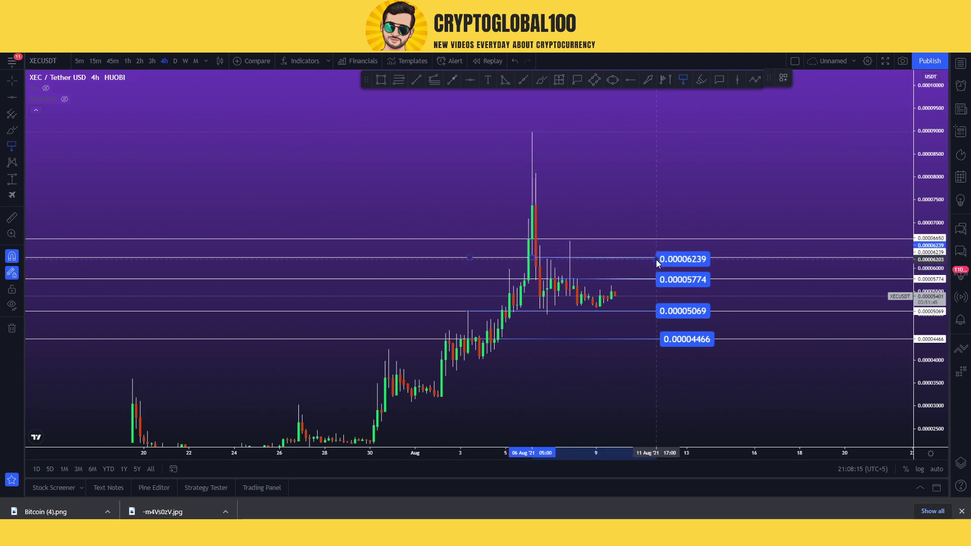
{"action": "left_click", "coordinate": [535, 238]}
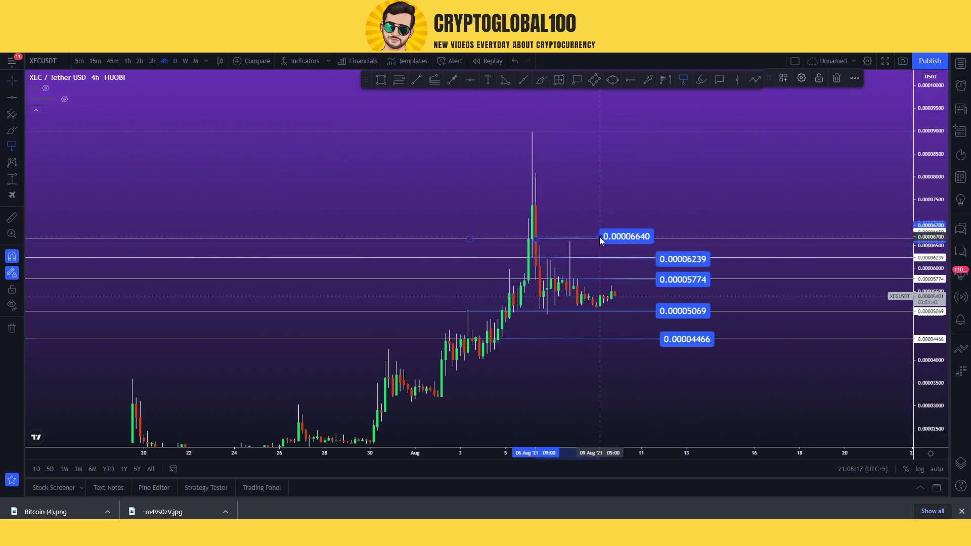
{"action": "left_click", "coordinate": [656, 239]}
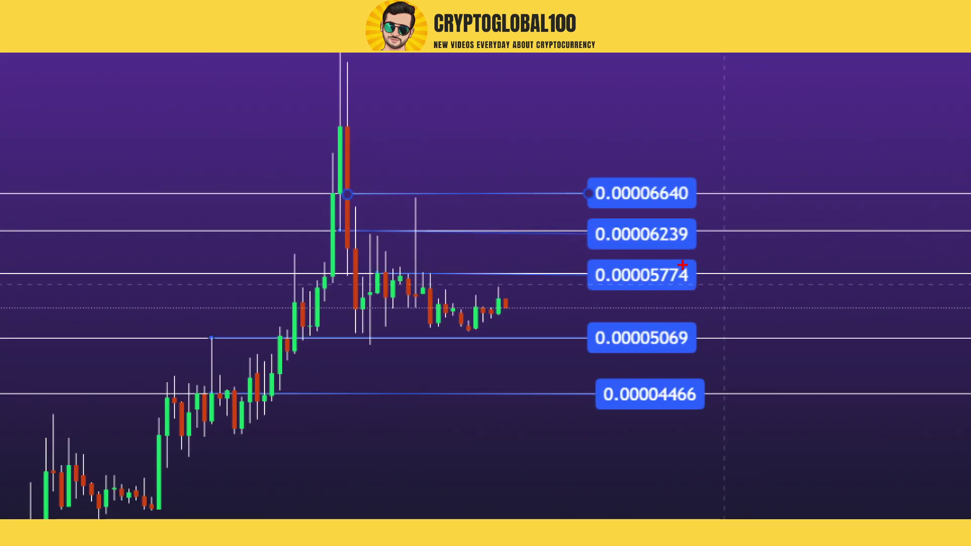
- Sketch pen strokes across the chart levels, then pan to recentre the recent candles
{"action": "mouse_move", "coordinate": [686, 274]}
{"action": "left_mouse_down"}
{"action": "mouse_move", "coordinate": [723, 278]}
{"action": "mouse_move", "coordinate": [766, 244]}
{"action": "left_mouse_up"}
{"action": "left_click_drag", "start_coordinate": [696, 232], "coordinate": [747, 195]}
{"action": "left_click_drag", "start_coordinate": [690, 181], "coordinate": [776, 162]}
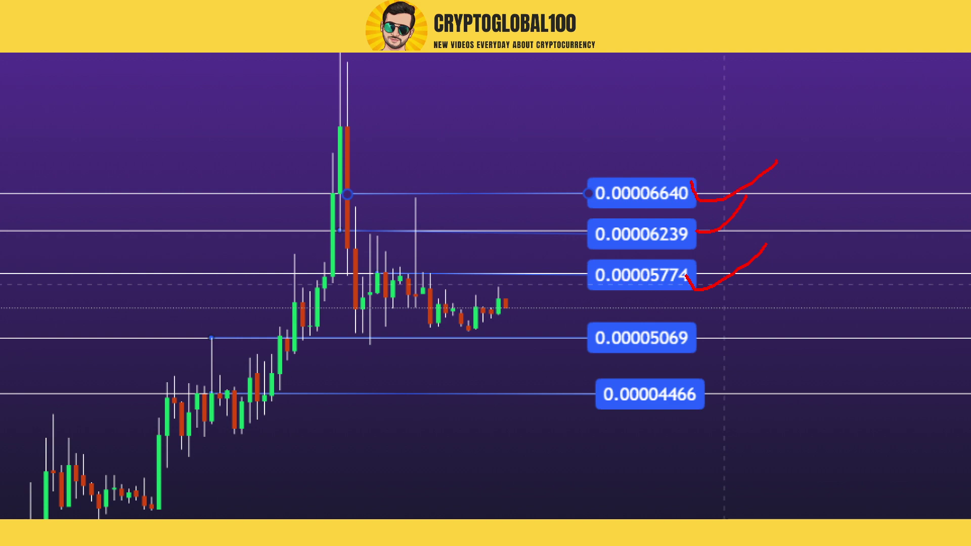
{"action": "left_click_drag", "start_coordinate": [700, 338], "coordinate": [814, 279]}
{"action": "left_click_drag", "start_coordinate": [698, 392], "coordinate": [807, 354]}
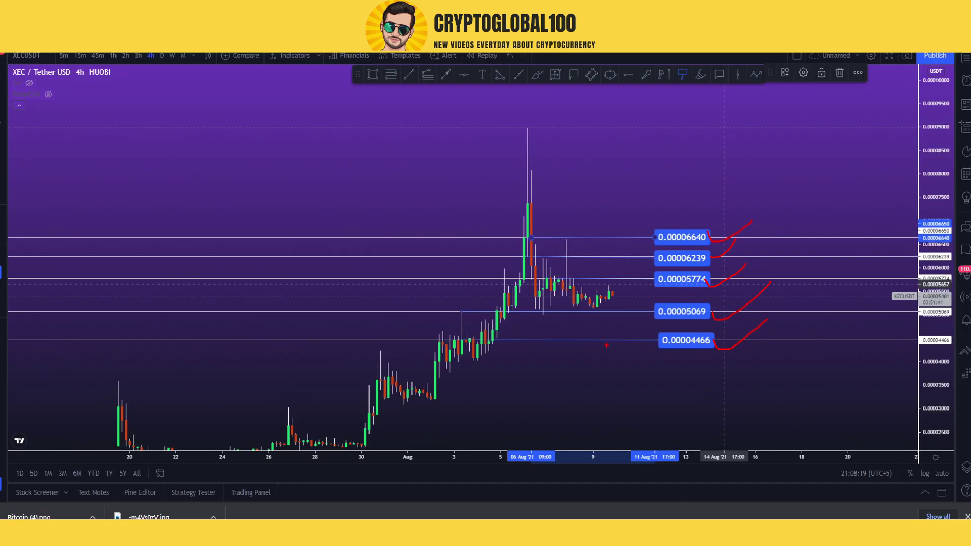
{"action": "left_click_drag", "start_coordinate": [639, 190], "coordinate": [537, 211]}
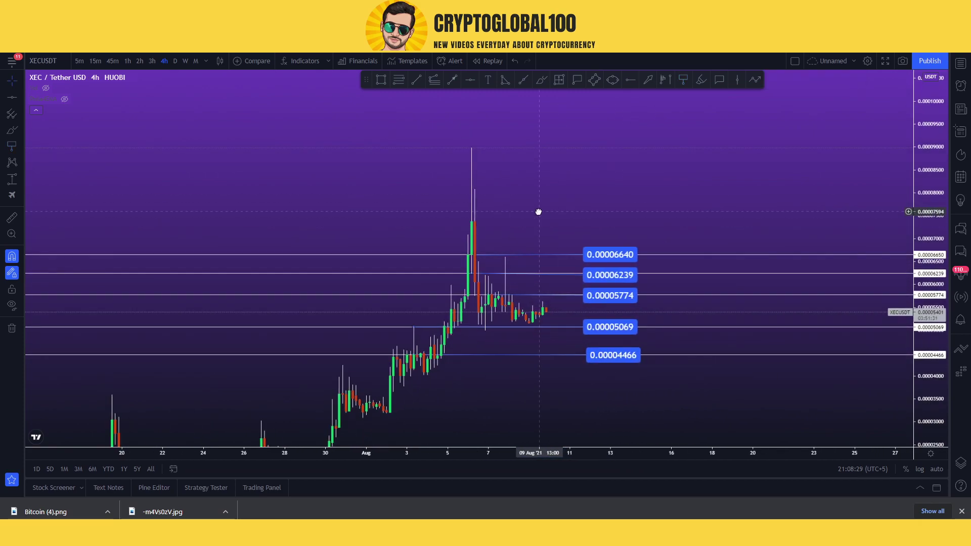
- Draw a Fib retracement from the 21 Jul 0.00001702 low to the 0.00008909 high, with Reverse ticked
{"action": "left_click_drag", "start_coordinate": [914, 298], "coordinate": [546, 366]}
{"action": "scroll", "coordinate": [596, 349], "scroll_direction": "down", "scroll_amount": 3}
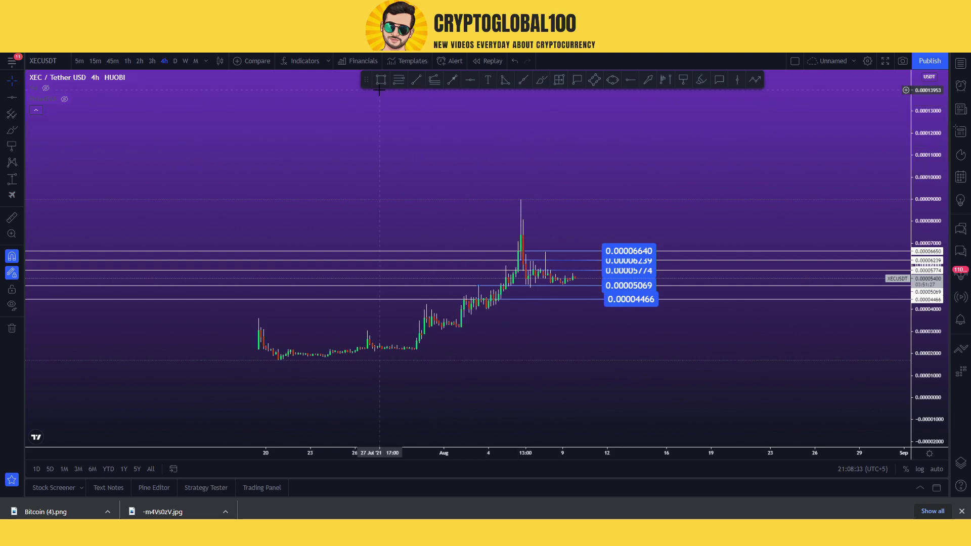
{"action": "left_click", "coordinate": [398, 80]}
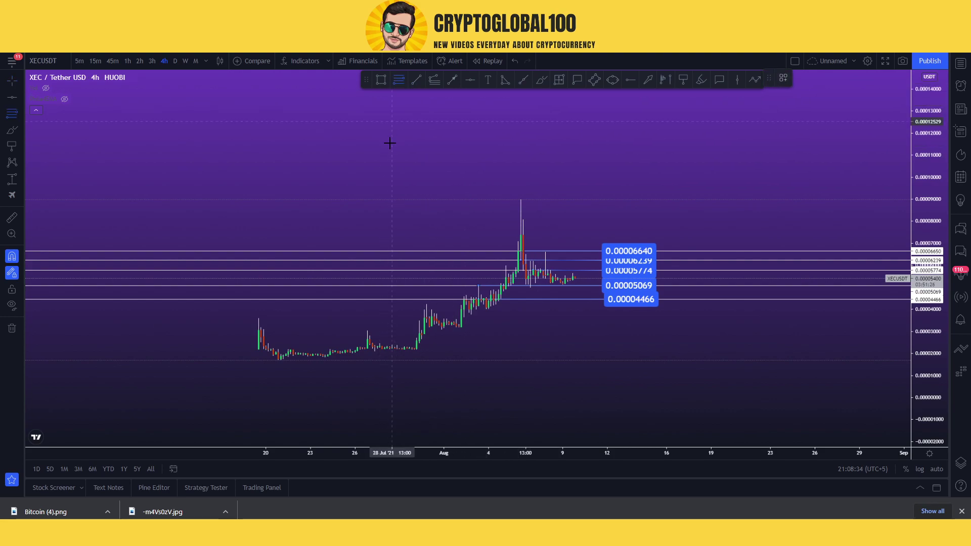
{"action": "left_click", "coordinate": [281, 363]}
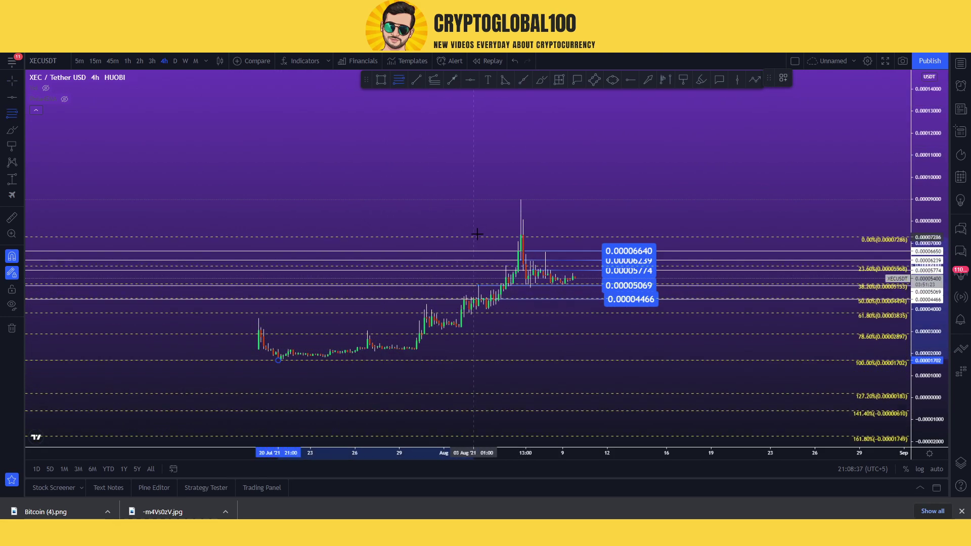
{"action": "left_click", "coordinate": [522, 197]}
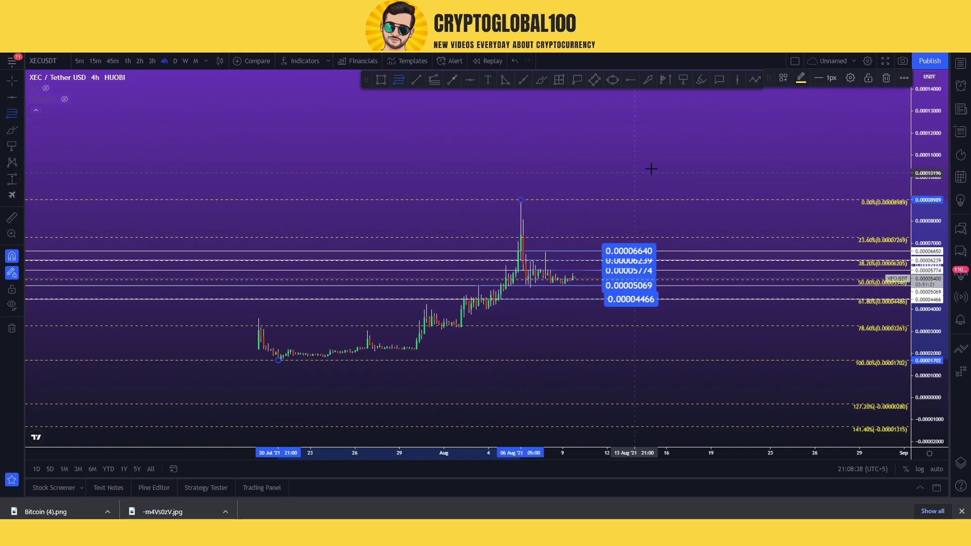
{"action": "left_click", "coordinate": [850, 77]}
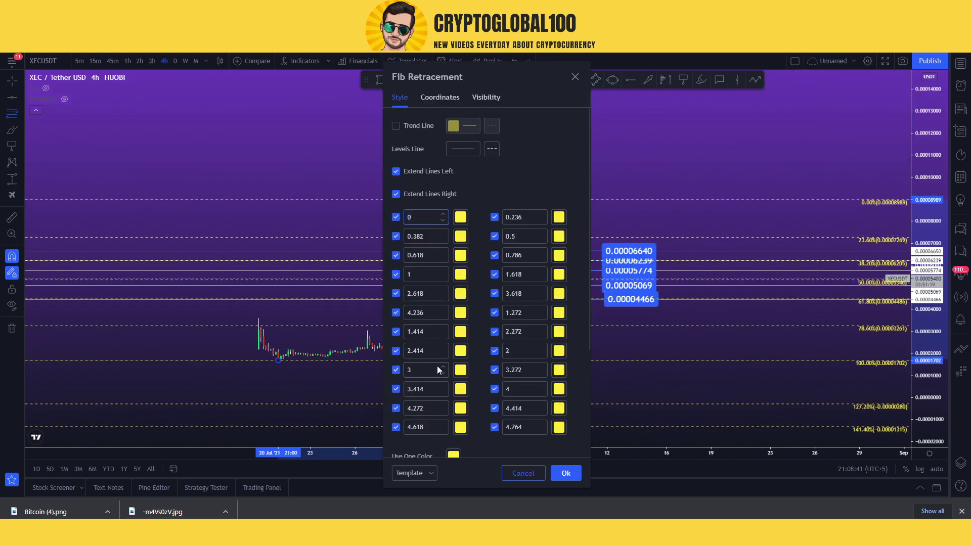
{"action": "scroll", "coordinate": [437, 366], "scroll_direction": "down", "scroll_amount": 3}
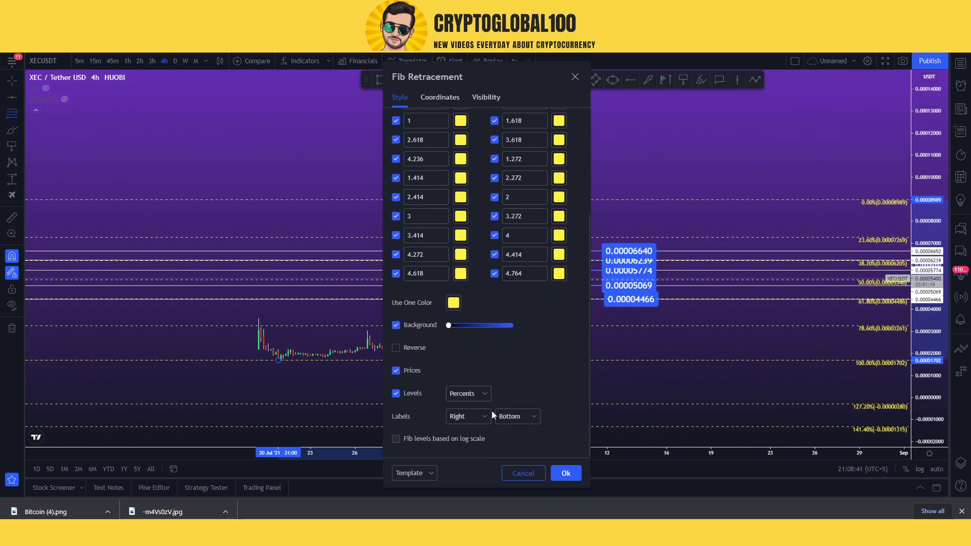
{"action": "left_click", "coordinate": [394, 347]}
{"action": "left_click", "coordinate": [558, 474]}
{"action": "left_click", "coordinate": [693, 392]}
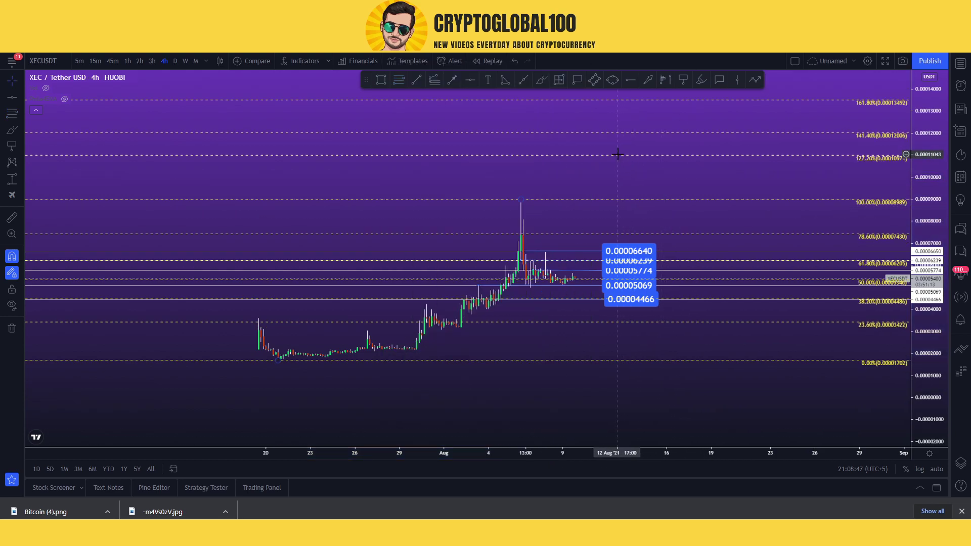
- Place a 0.00010960 target callout above the spike near the 127.2% extension
{"action": "left_click", "coordinate": [575, 84]}
{"action": "left_click", "coordinate": [520, 155]}
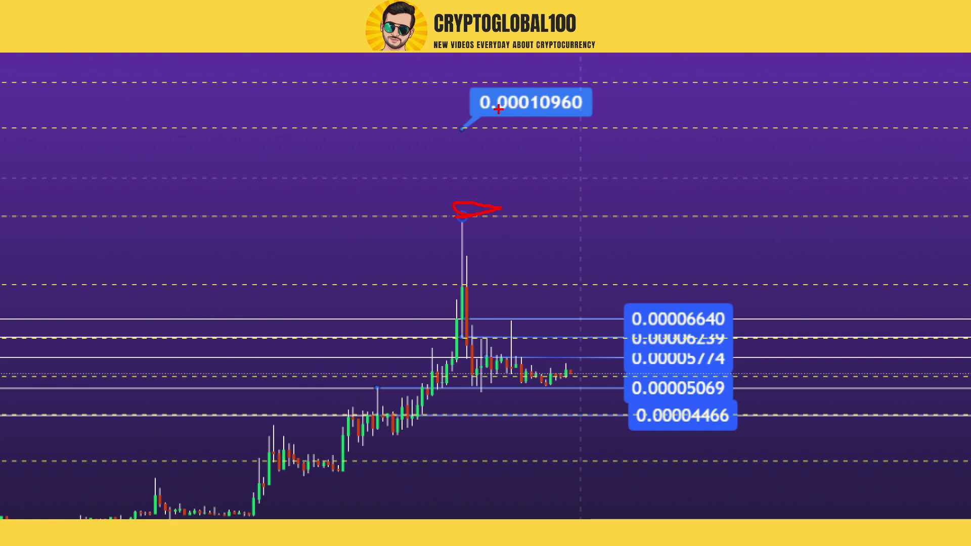
{"action": "left_click_drag", "start_coordinate": [521, 108], "coordinate": [527, 108]}
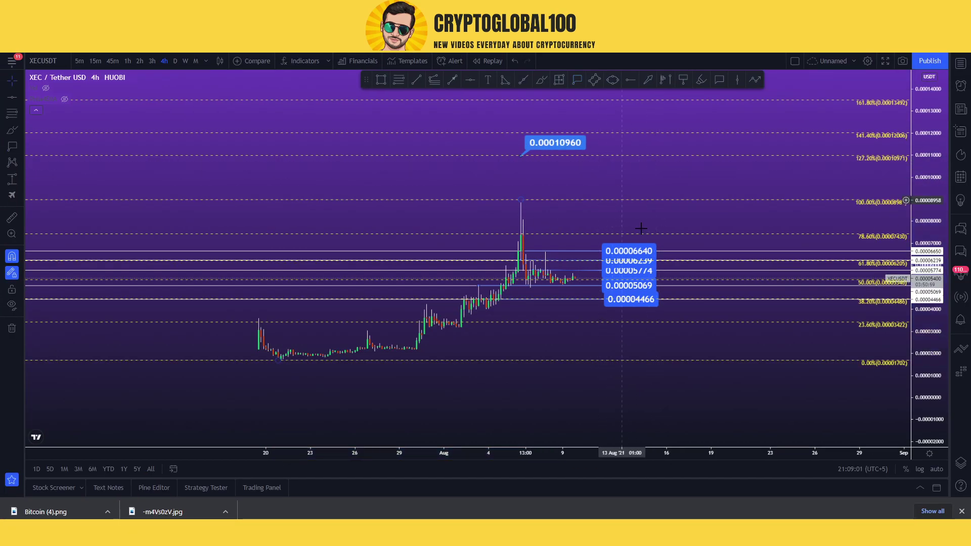
{"action": "mouse_move", "coordinate": [529, 271]}
{"action": "left_mouse_down"}
{"action": "mouse_move", "coordinate": [758, 314]}
{"action": "mouse_move", "coordinate": [718, 285]}
{"action": "mouse_move", "coordinate": [504, 287]}
{"action": "mouse_move", "coordinate": [493, 277]}
{"action": "left_mouse_up"}
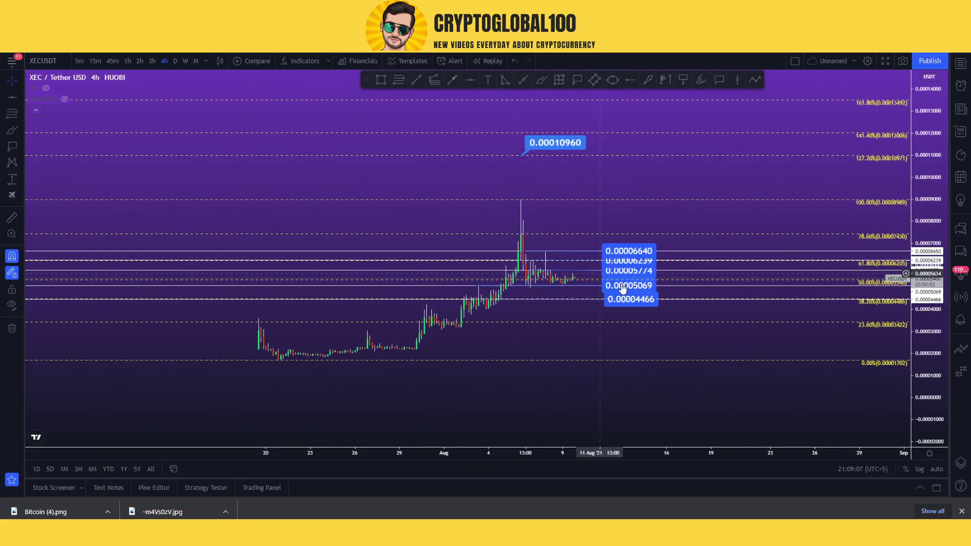
- Add a 0.00003410 price label from the early-August candles, just above the 23.6% line
{"action": "left_click", "coordinate": [687, 81]}
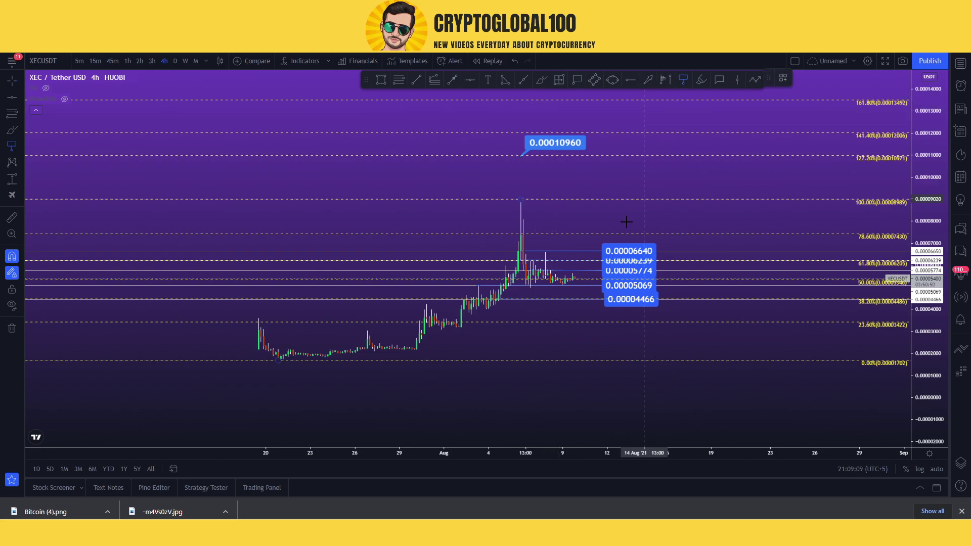
{"action": "left_click", "coordinate": [444, 322]}
{"action": "left_click", "coordinate": [602, 320]}
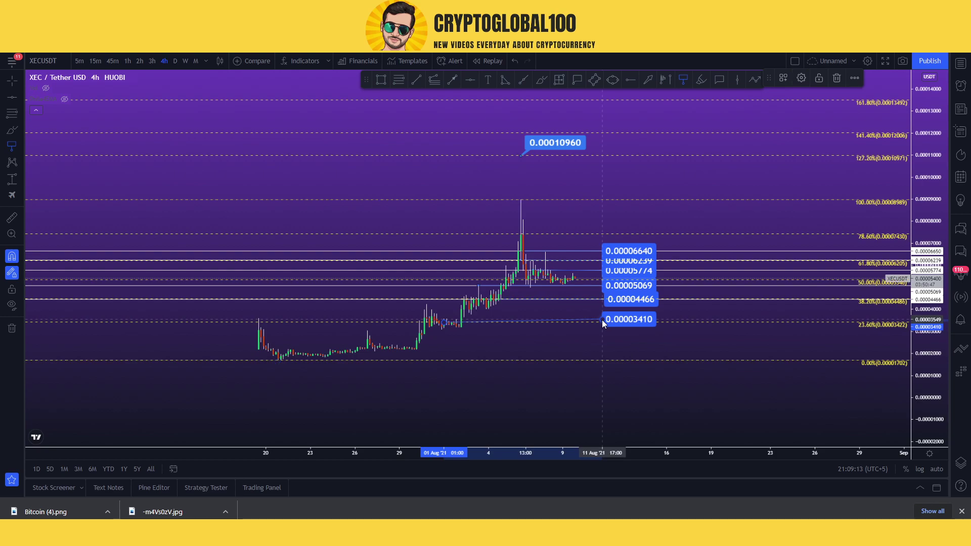
{"action": "left_click", "coordinate": [619, 347]}
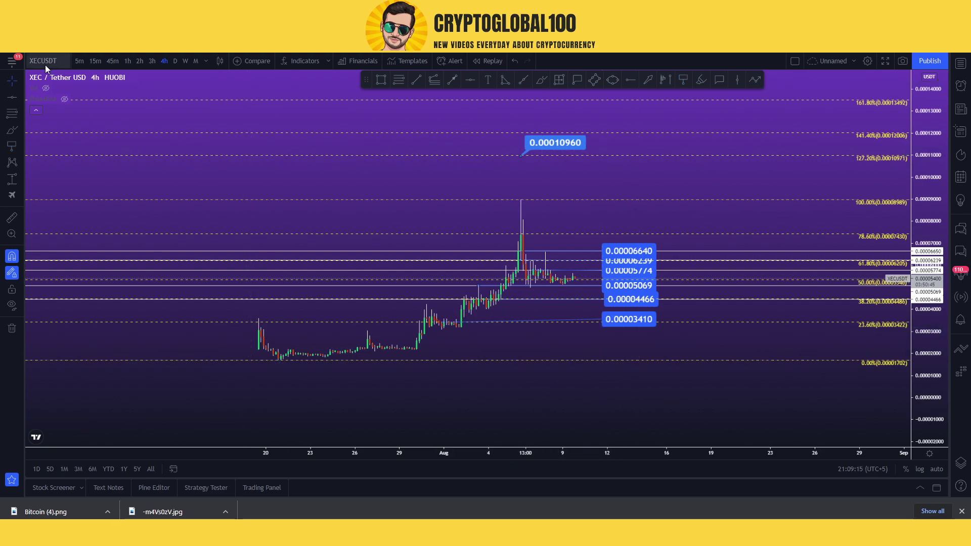
- Stretch the price scale, centre the labelled levels, and return to the eCash market page
{"action": "scroll", "coordinate": [505, 329], "scroll_direction": "up", "scroll_amount": 2}
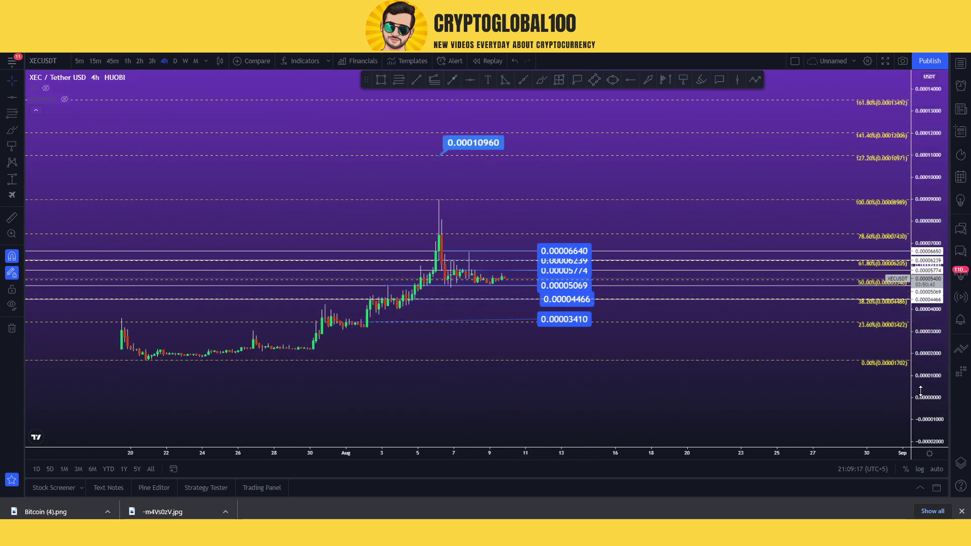
{"action": "left_click_drag", "start_coordinate": [920, 391], "coordinate": [922, 283]}
{"action": "left_click_drag", "start_coordinate": [631, 239], "coordinate": [702, 195]}
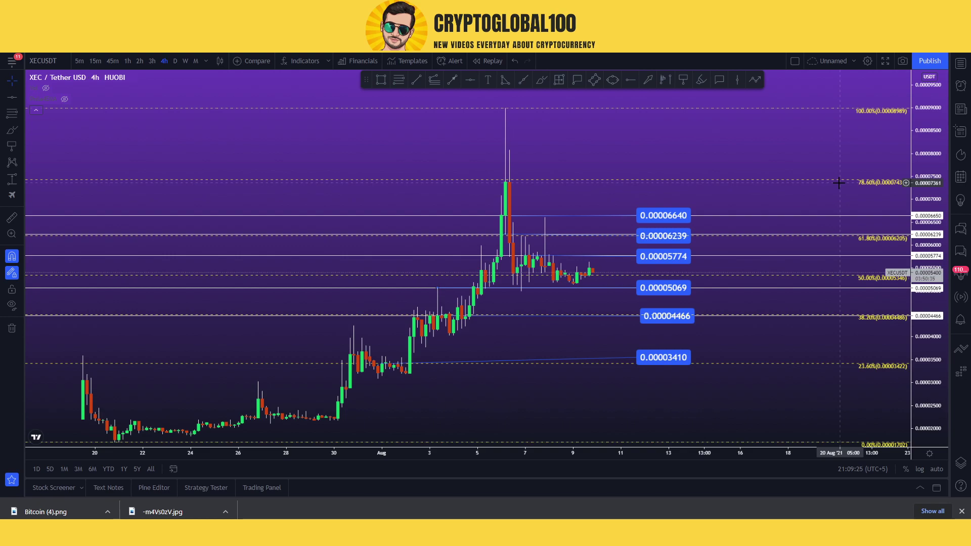
{"action": "key", "text": "ctrl+Tab"}
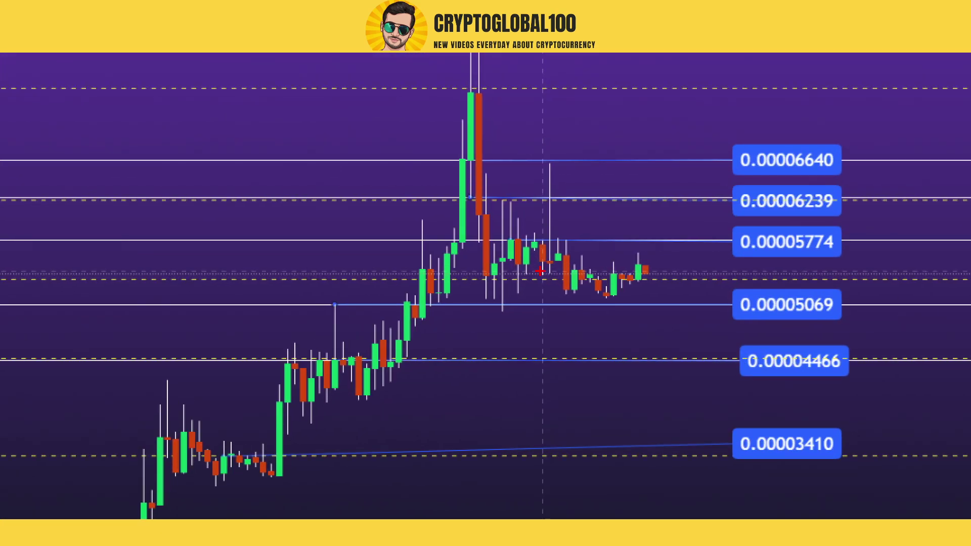
{"action": "mouse_move", "coordinate": [522, 290]}
{"action": "left_mouse_down"}
{"action": "mouse_move", "coordinate": [715, 329]}
{"action": "mouse_move", "coordinate": [821, 284]}
{"action": "mouse_move", "coordinate": [519, 280]}
{"action": "left_mouse_up"}
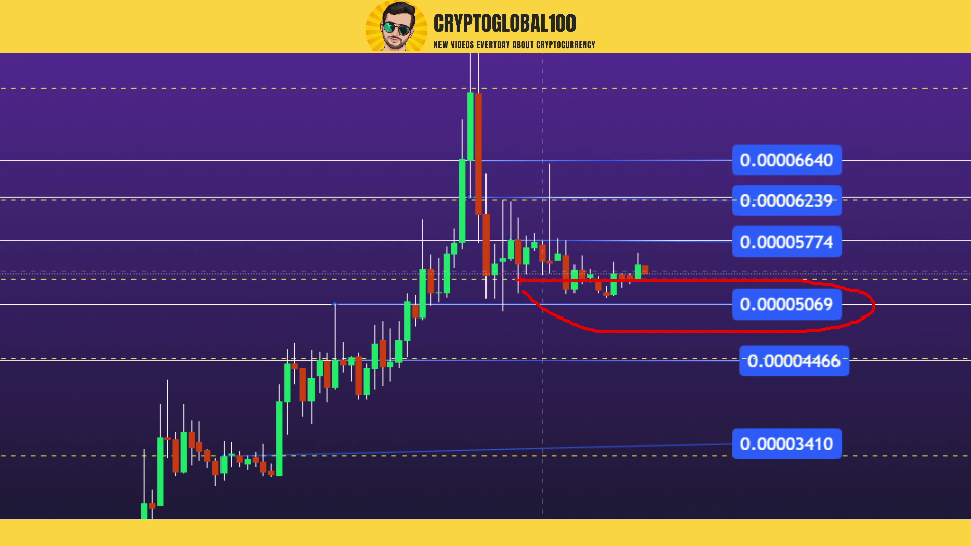